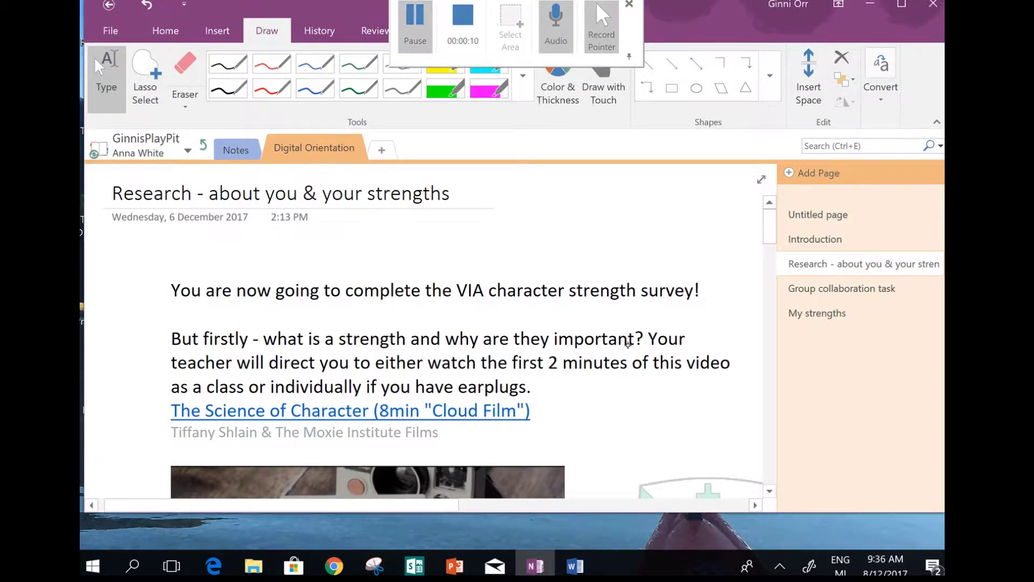
Highlight "downloaded results" and "top five strengths" in Instructions 2 in green
scroll(431, 334, "down", 8)
scroll(431, 334, "down", 8)
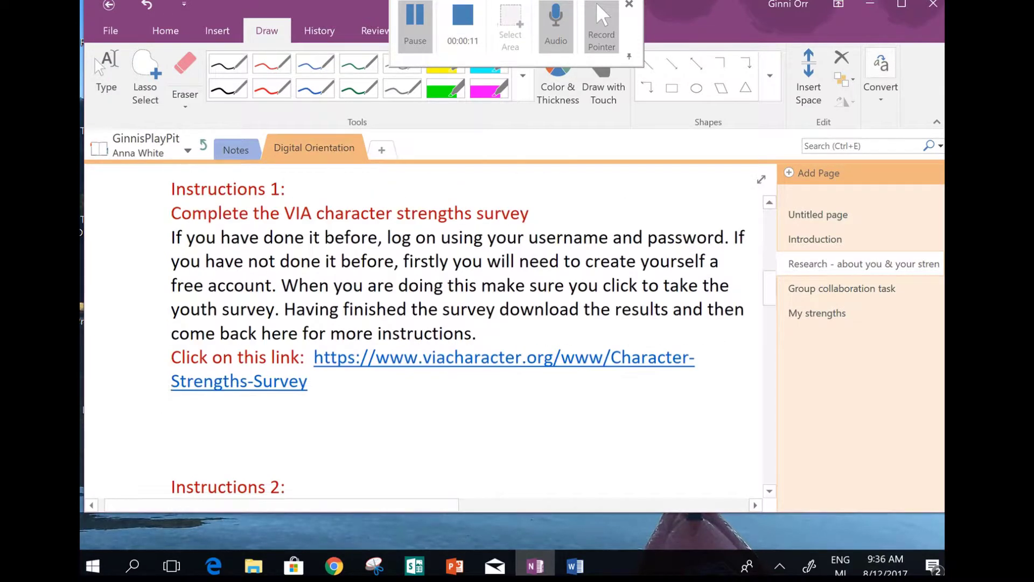
scroll(430, 334, "down", 1)
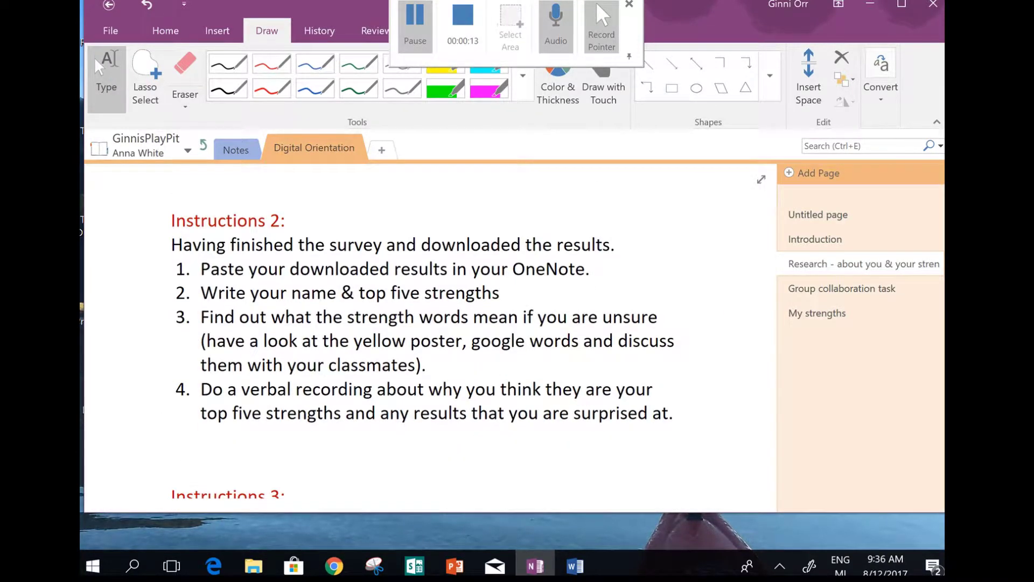
left_click(446, 88)
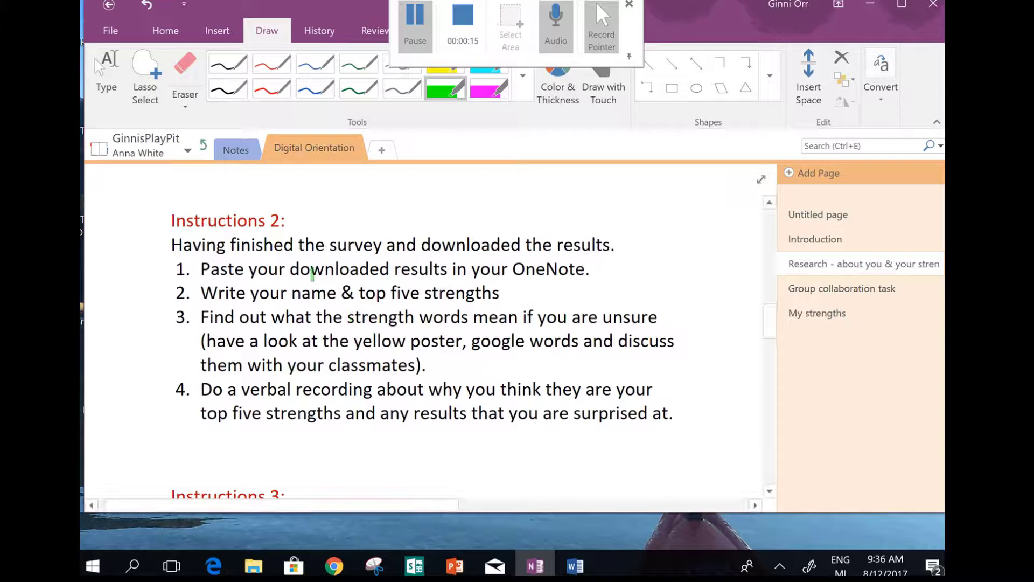
left_click_drag(311, 270, 405, 264)
left_click_drag(338, 296, 392, 292)
left_click_drag(457, 290, 484, 287)
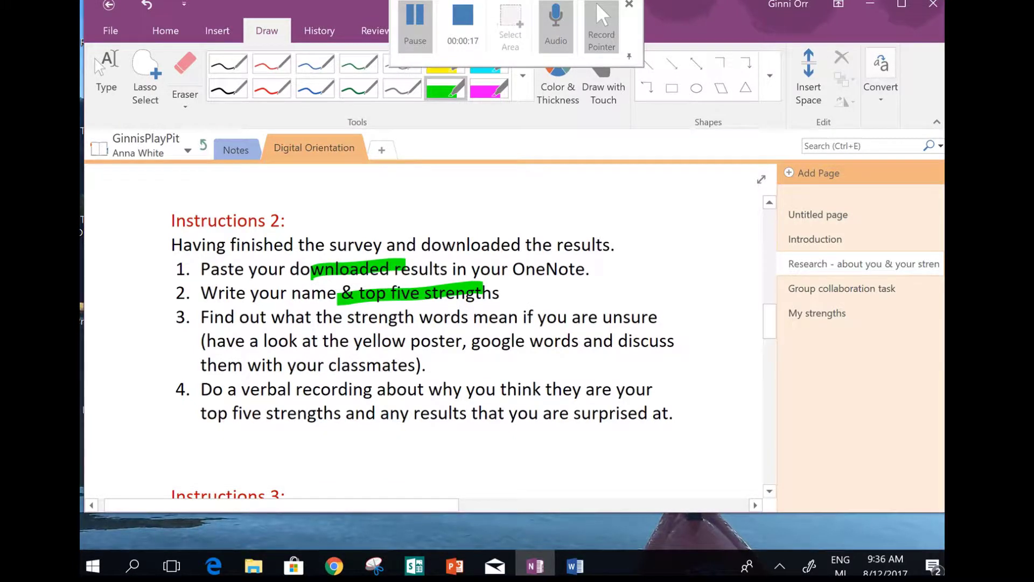
Highlight "verbal recording" in step 4, then return to the Type tool
left_click_drag(347, 386, 378, 385)
left_click_drag(255, 391, 348, 385)
left_click(106, 75)
scroll(431, 323, "down", 3)
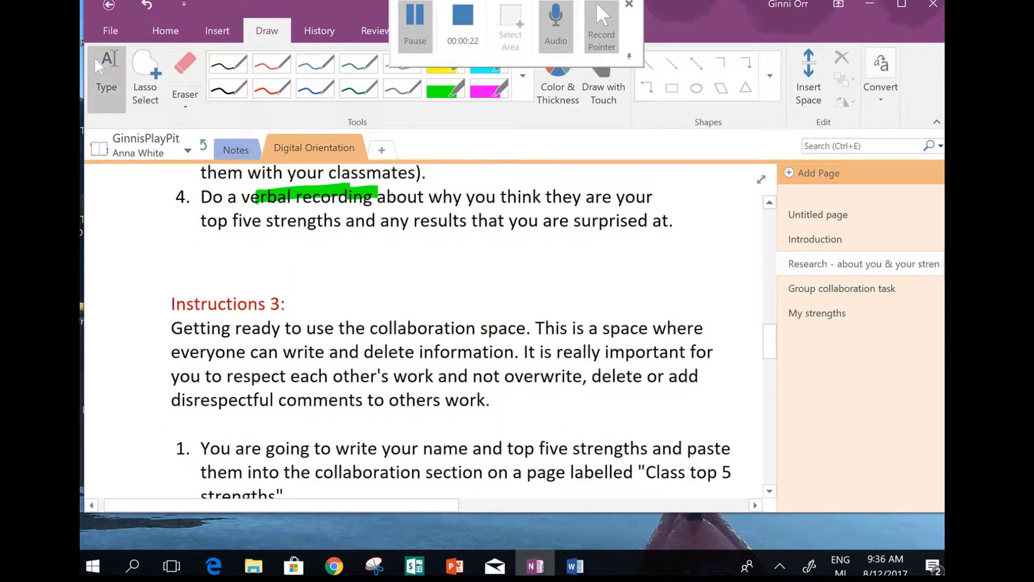
scroll(431, 331, "down", 3)
scroll(431, 331, "up", 1)
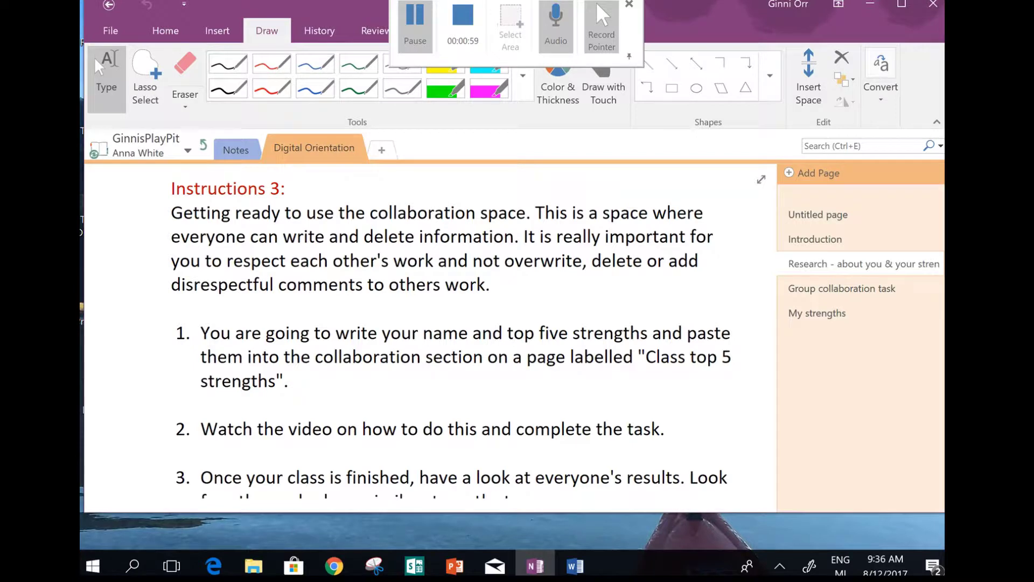
Mark "name and top five strengths", "collaboration section" and "Class top 5 strengths" in green highlighter
scroll(426, 334, "down", 5)
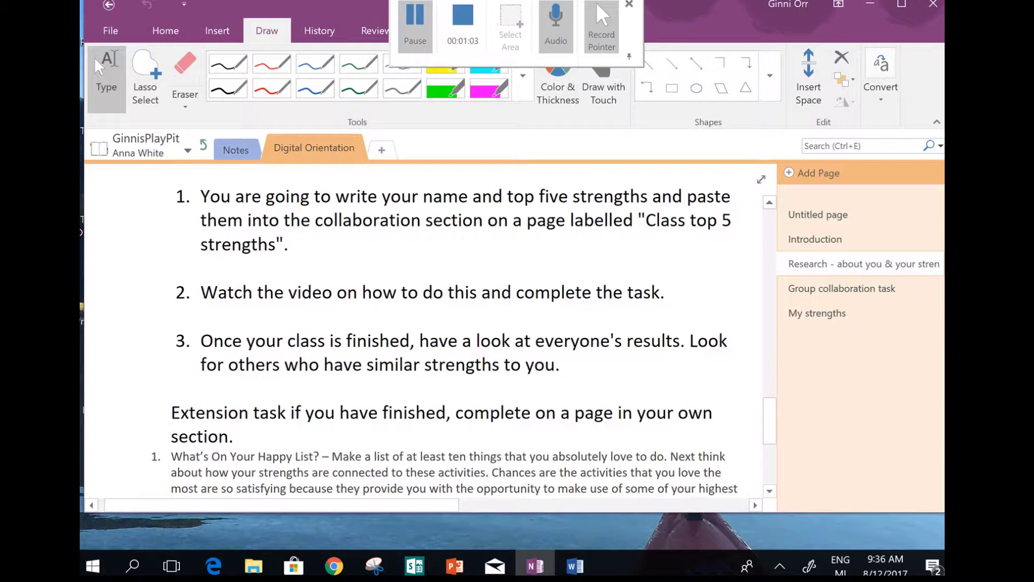
left_click(445, 88)
mouse_move(422, 198)
left_mouse_down()
mouse_move(619, 188)
mouse_move(574, 221)
left_mouse_up()
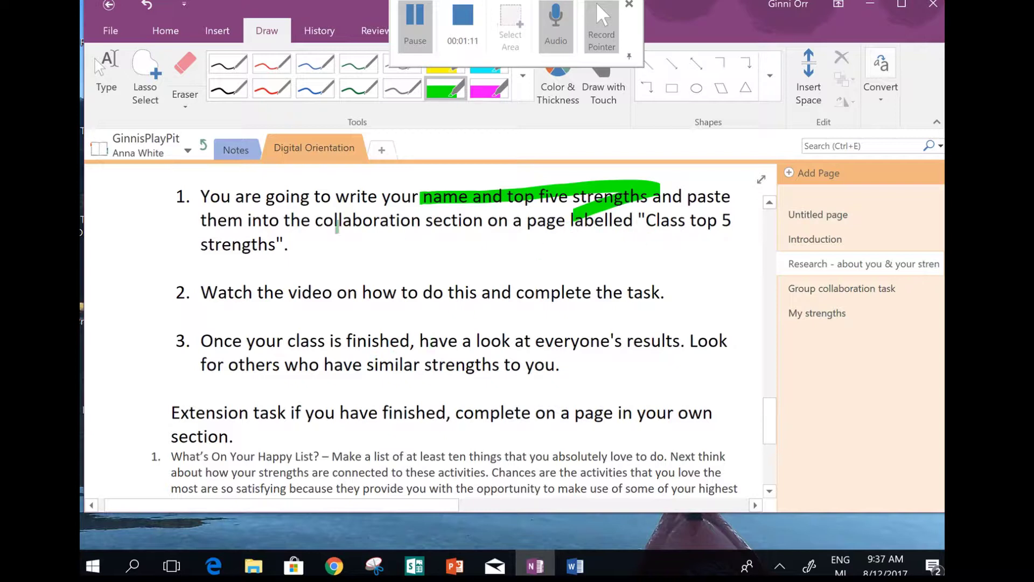
left_click_drag(325, 229, 493, 222)
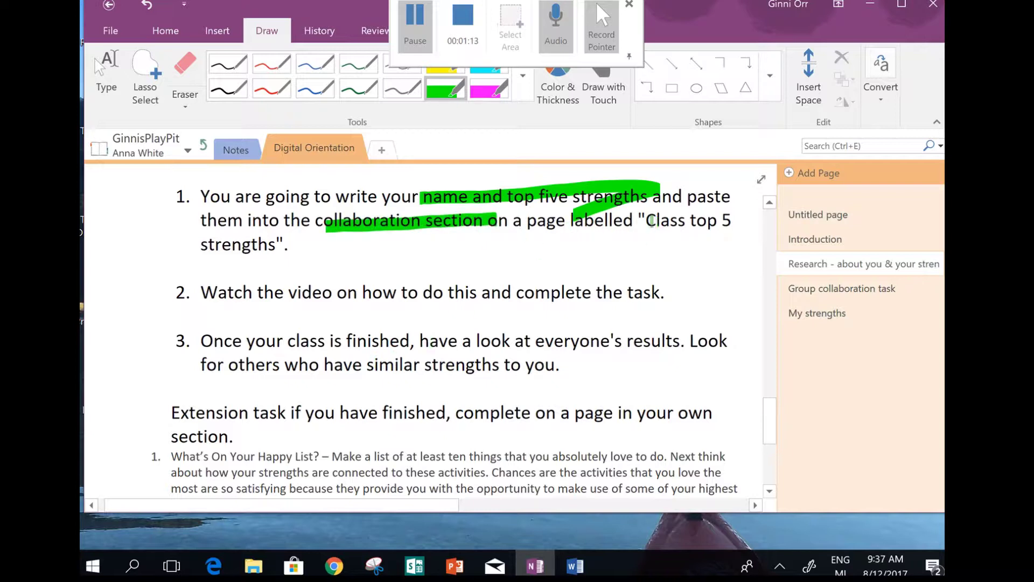
left_click_drag(637, 229, 731, 220)
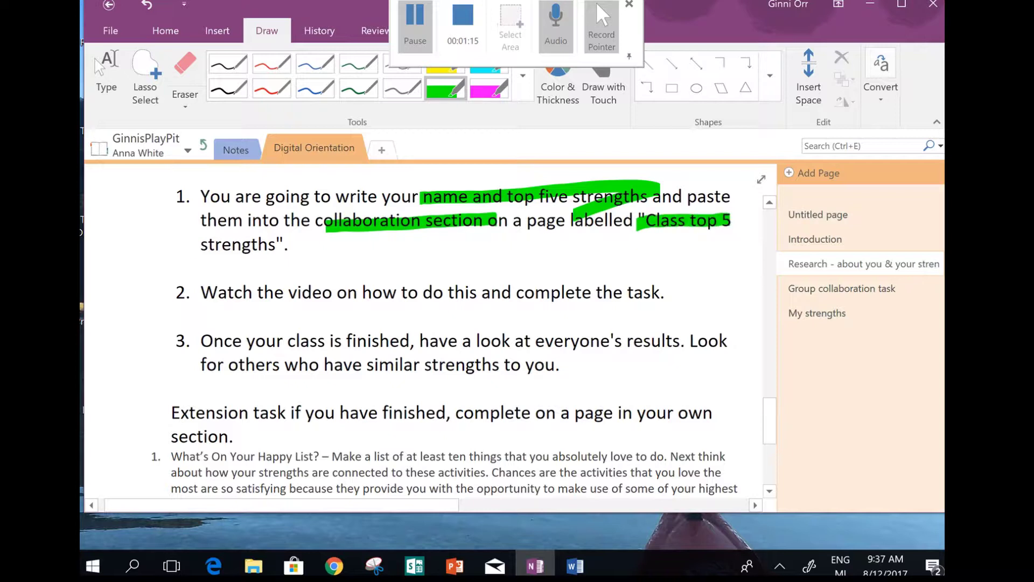
left_click_drag(212, 247, 290, 247)
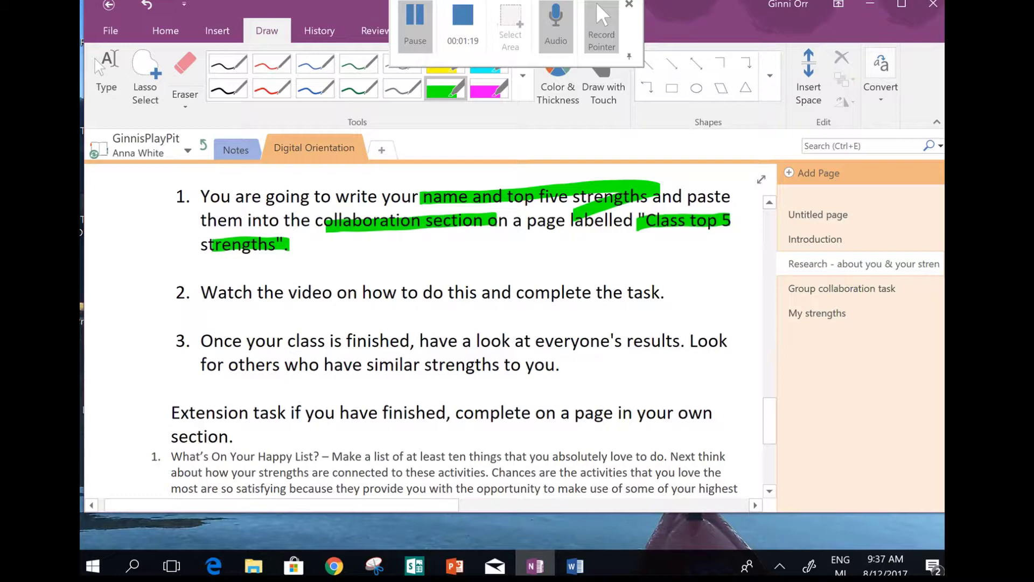
scroll(431, 323, "down", 3)
left_click(106, 80)
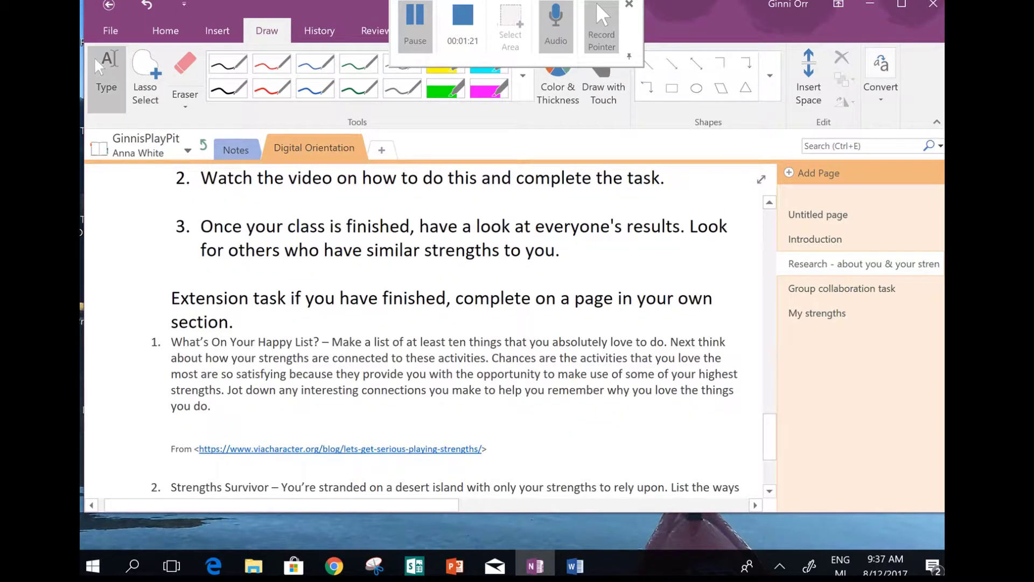
left_click(445, 88)
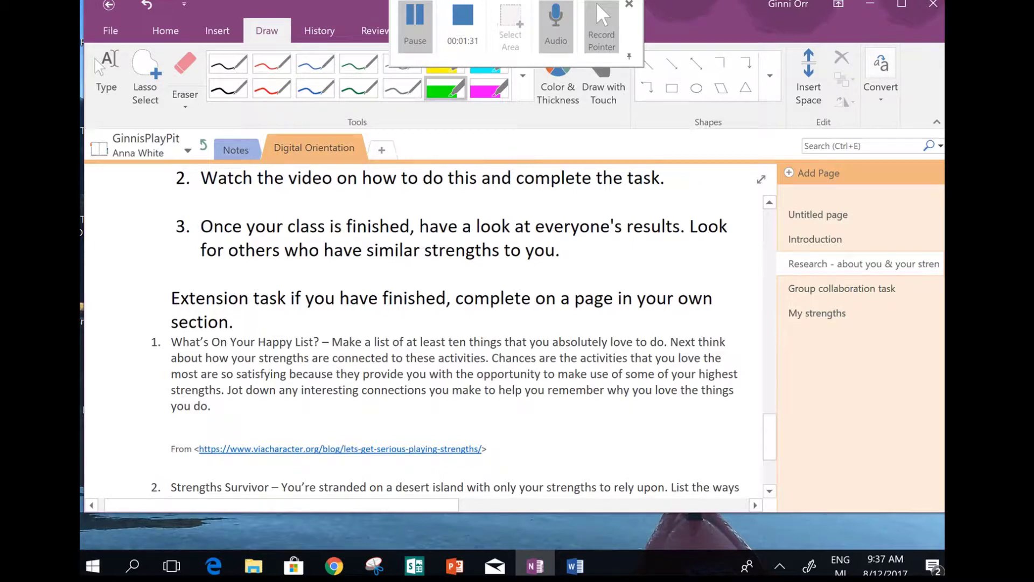
scroll(425, 334, "down", 3)
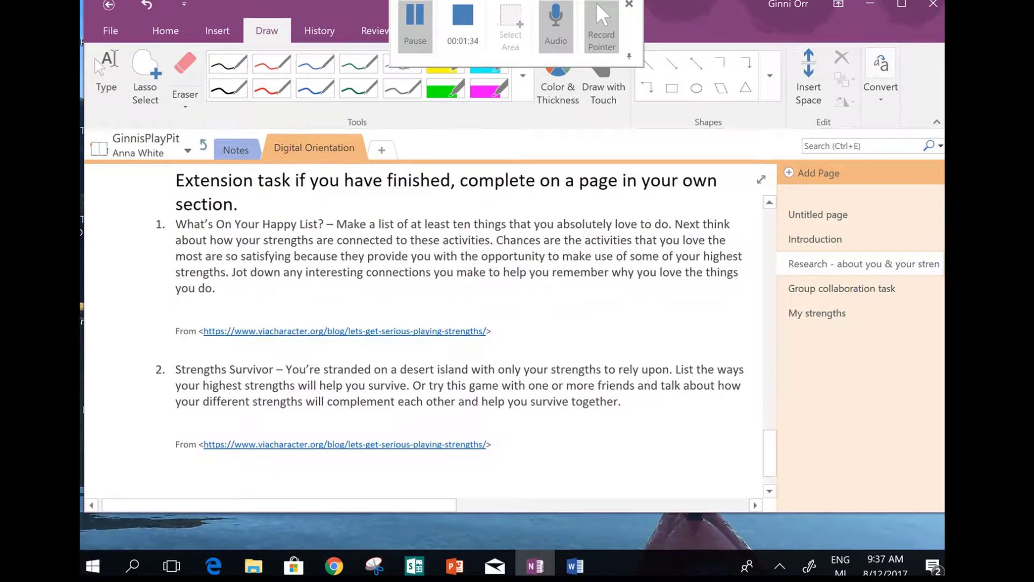
left_click(102, 73)
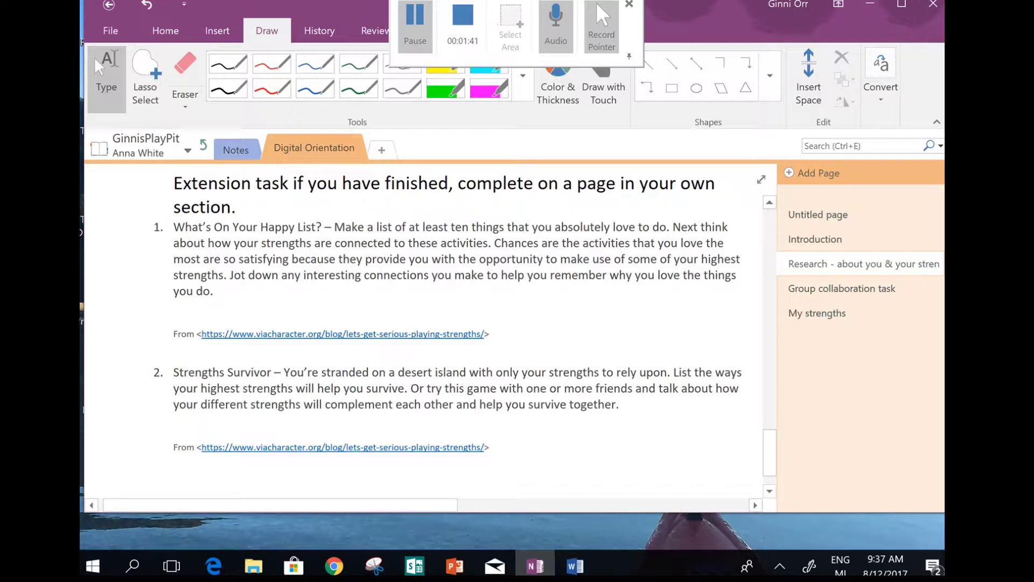
On My strengths, select the name and Curiosity, Judgement, Perseverance, Honesty, Humour
left_click(819, 315)
scroll(431, 339, "right", 7)
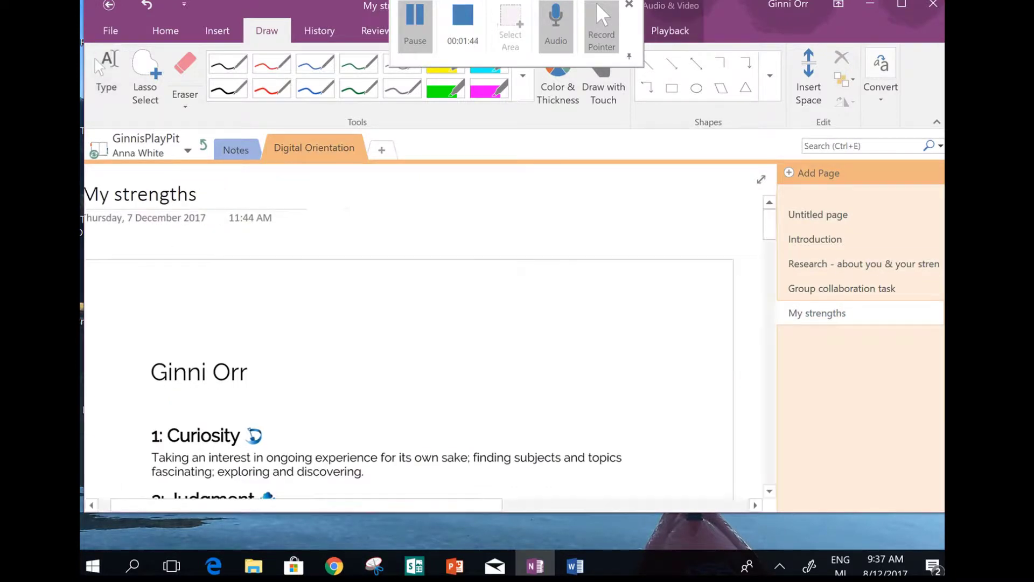
scroll(426, 334, "down", 2)
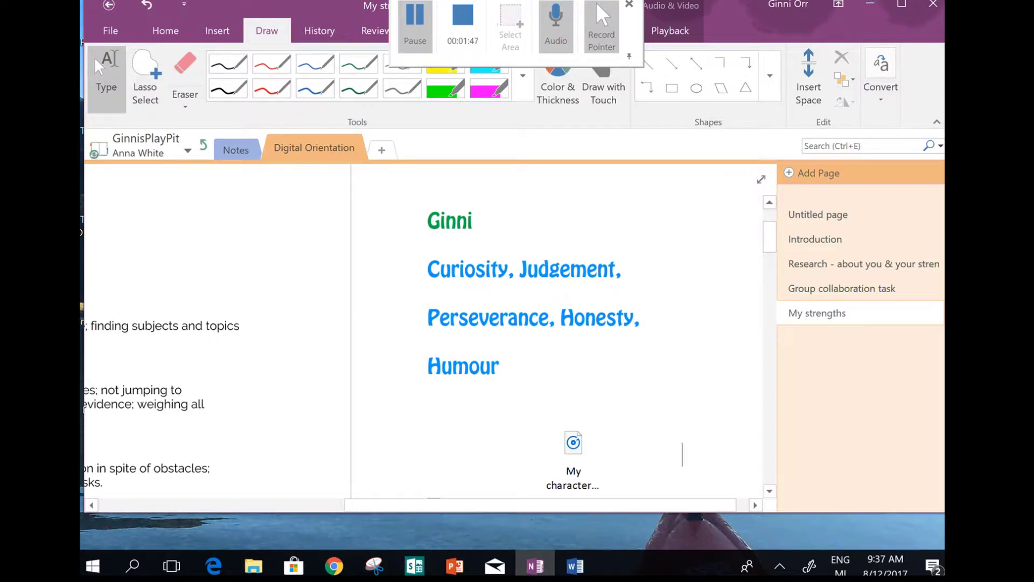
double_click(450, 221)
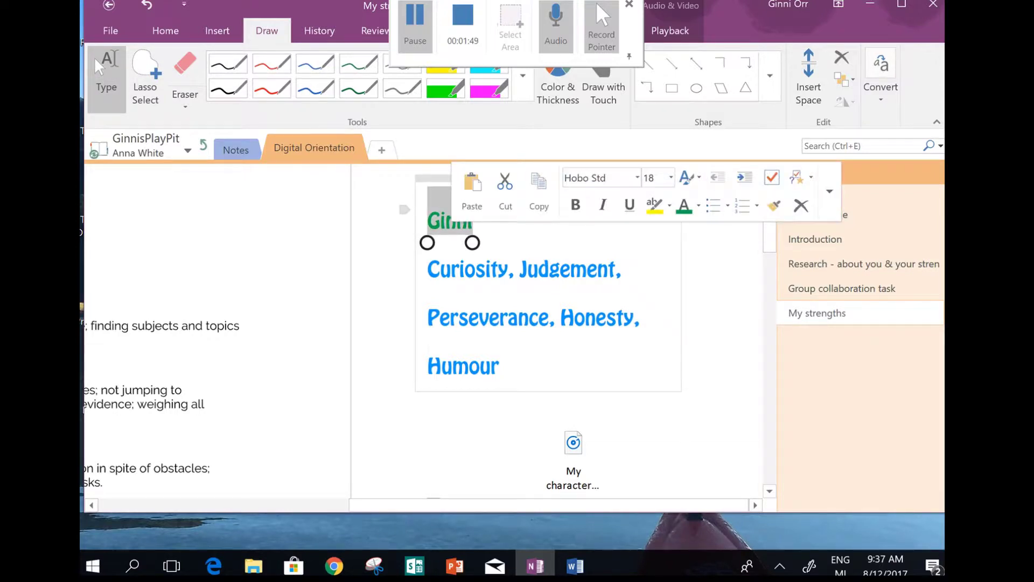
left_click_drag(472, 242, 501, 377)
key("ctrl+c")
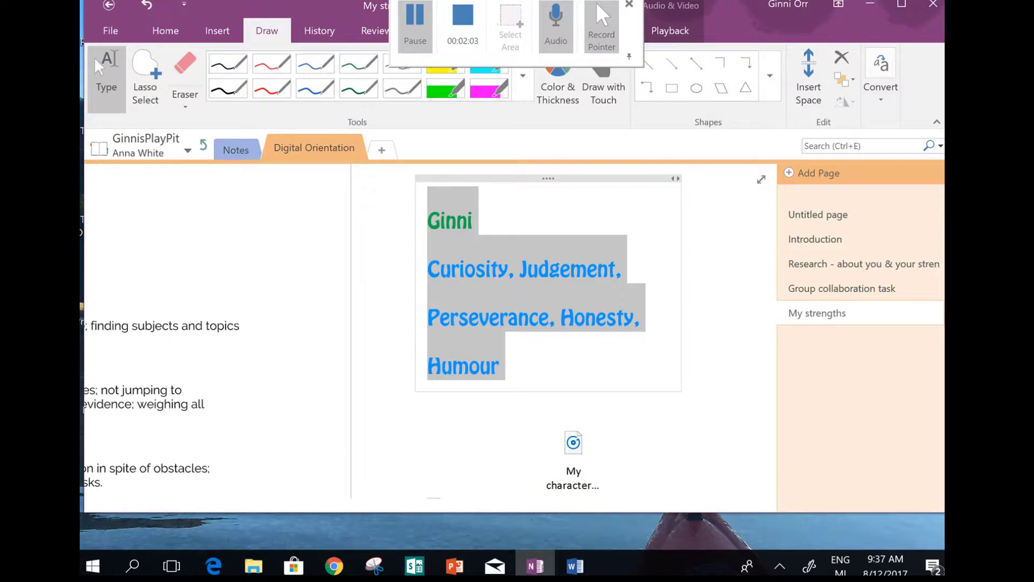
Go up to the notebook sections and open _Collaboration Space's 9A's top strengths page
left_click(445, 89)
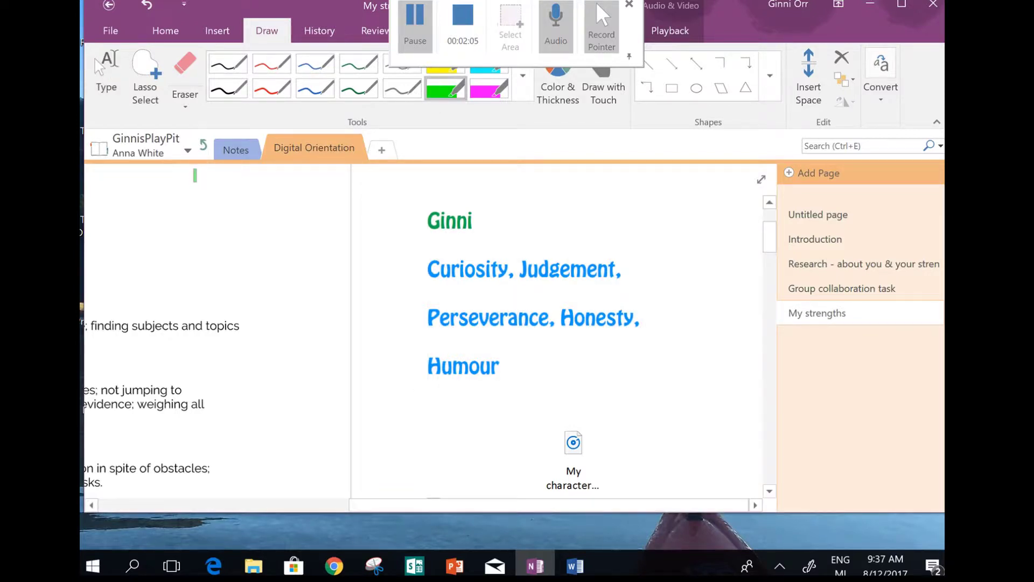
mouse_move(195, 175)
left_mouse_down()
mouse_move(229, 169)
mouse_move(208, 173)
left_mouse_up()
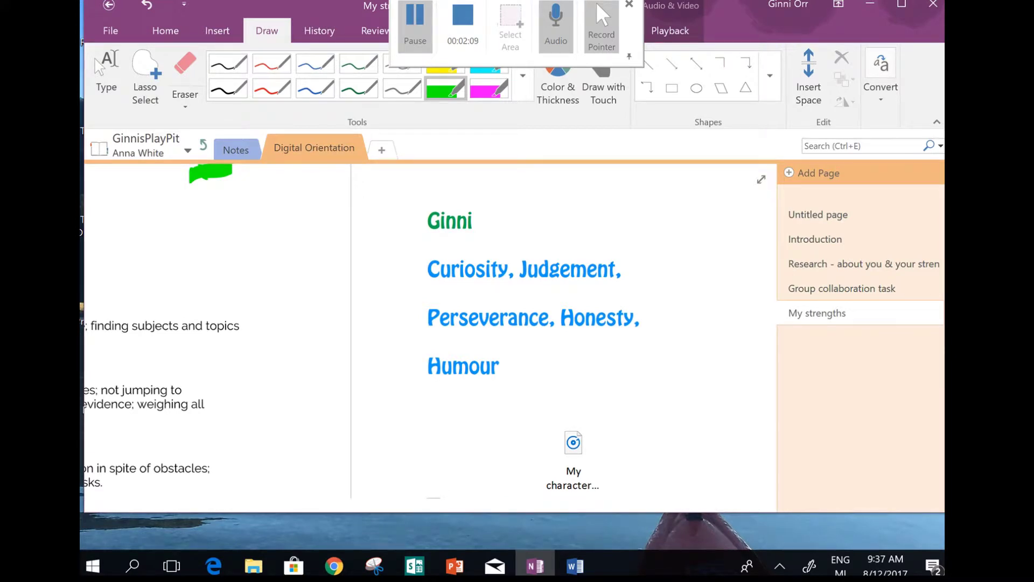
left_click(203, 145)
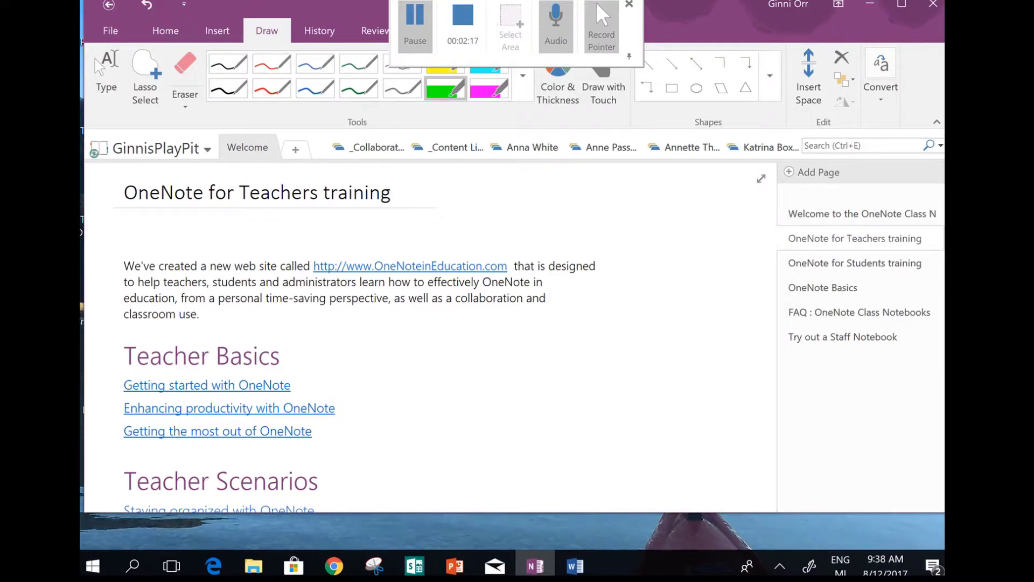
left_click(372, 147)
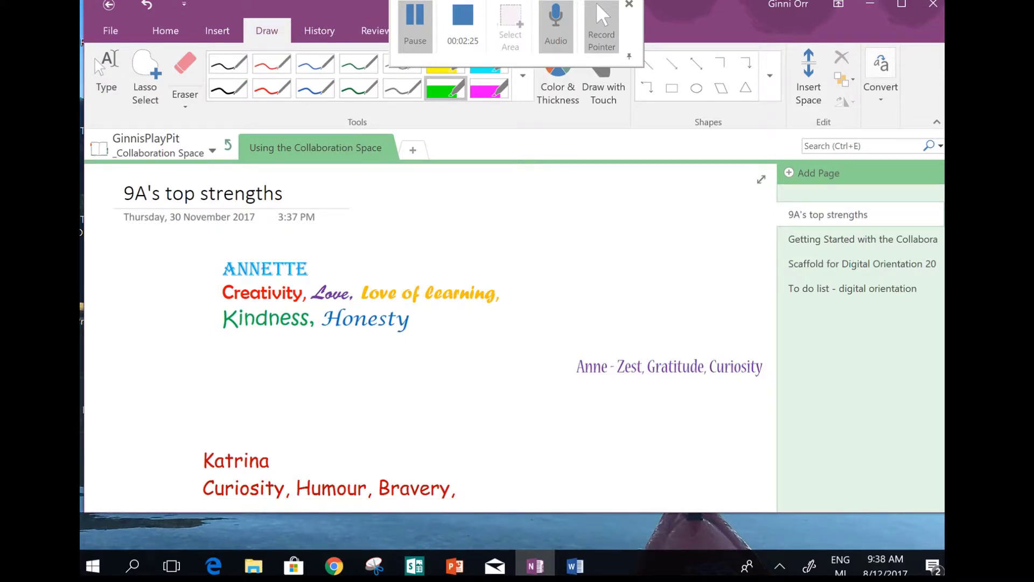
scroll(526, 261, "down", 3)
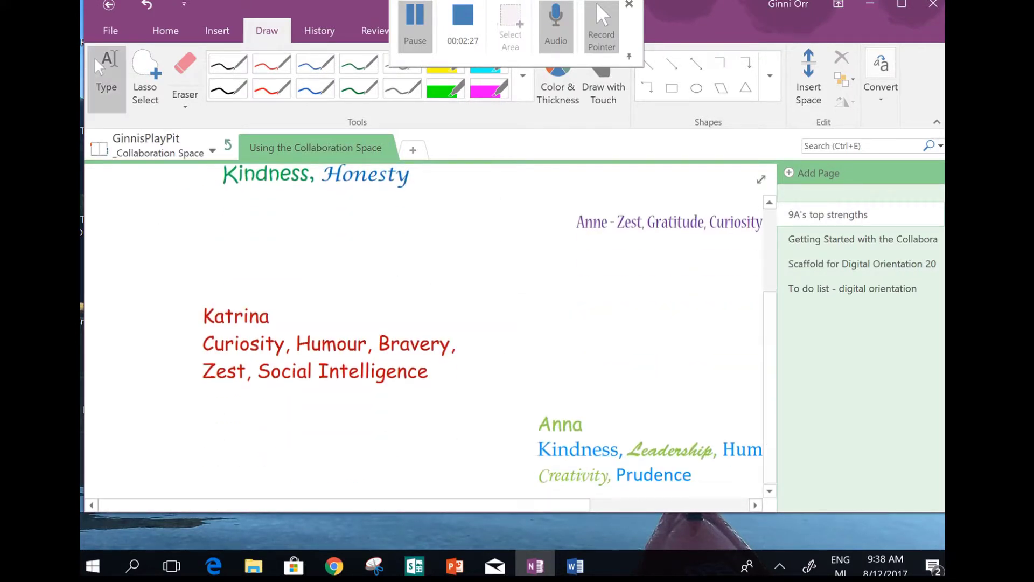
scroll(430, 338, "right", 4)
scroll(430, 338, "up", 2)
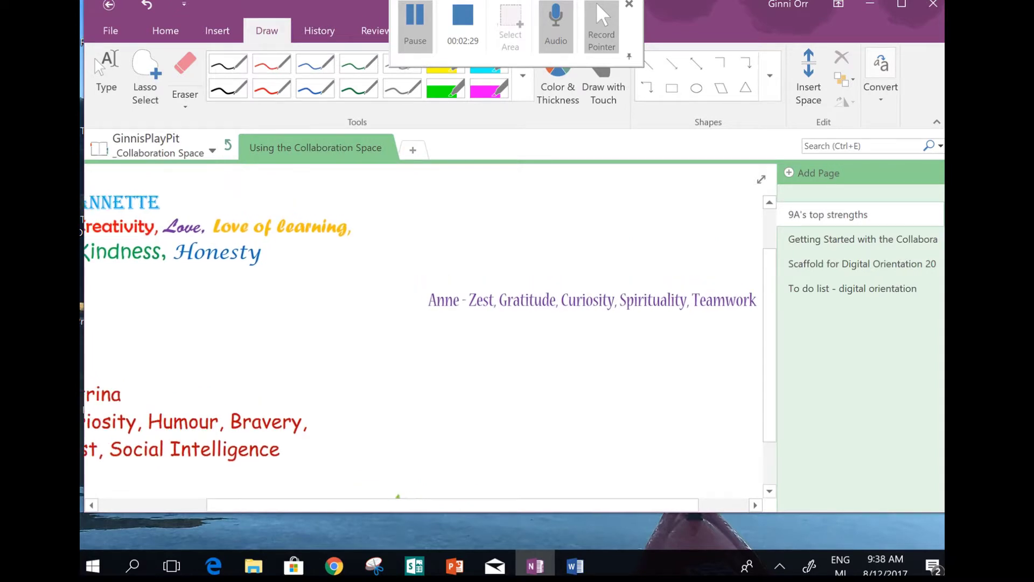
scroll(430, 338, "down", 3)
scroll(431, 336, "down", 3)
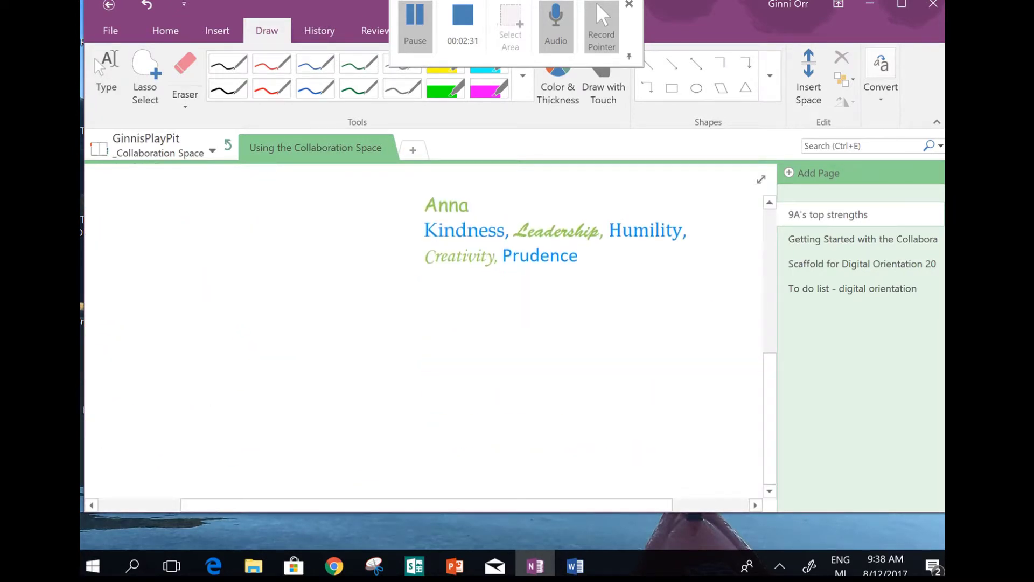
Paste your name with Curiosity, Judgement, Perseverance, Honesty, Humour onto an empty spot
scroll(431, 337, "up", 1)
scroll(431, 337, "left", 3)
scroll(431, 337, "up", 1)
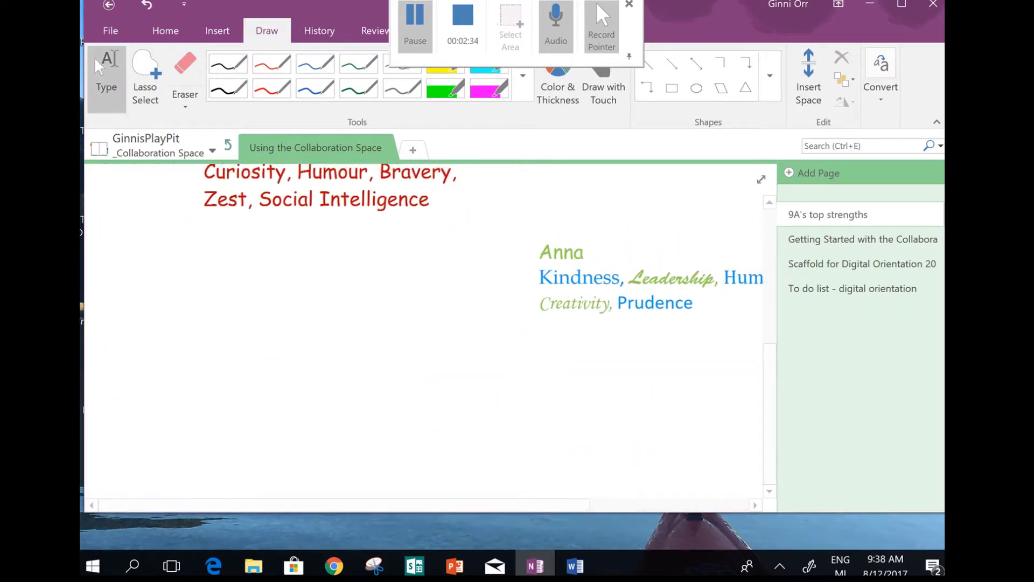
left_click(281, 288)
left_click(242, 347)
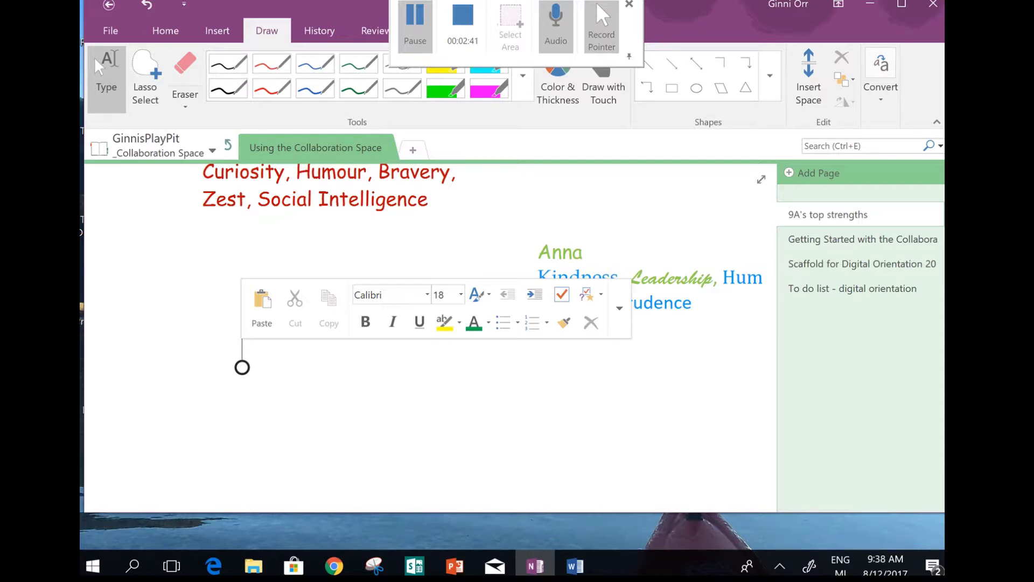
key("ctrl+v")
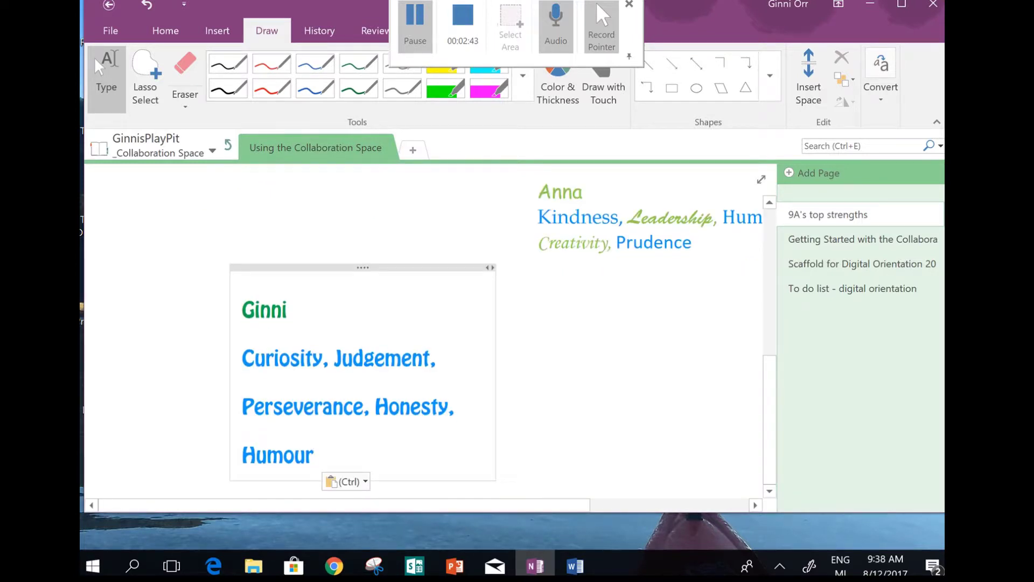
left_click(577, 405)
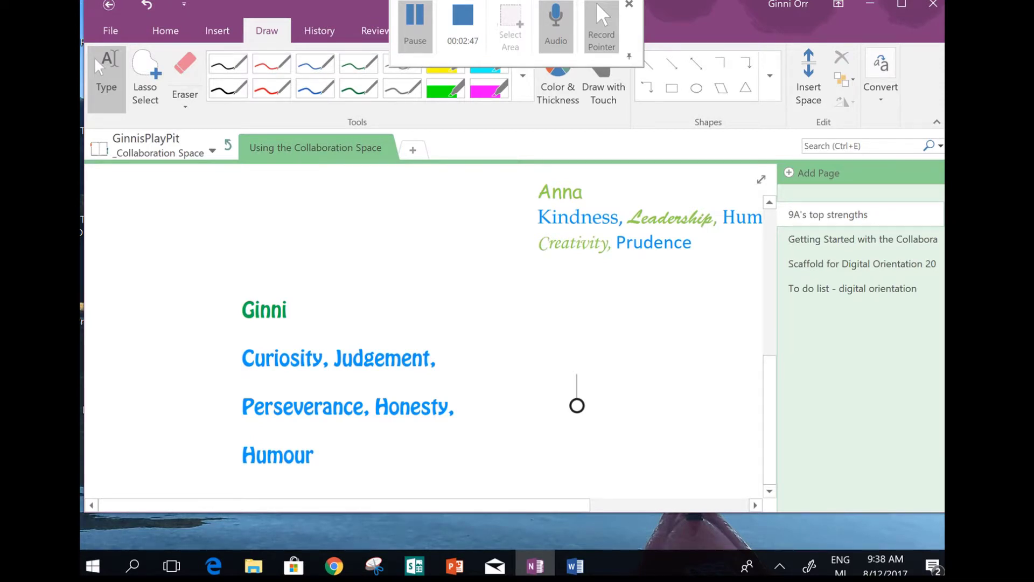
Pan over classmates' notes, then draw a short green highlighter stroke at the page top
left_click_drag(577, 405, 480, 489)
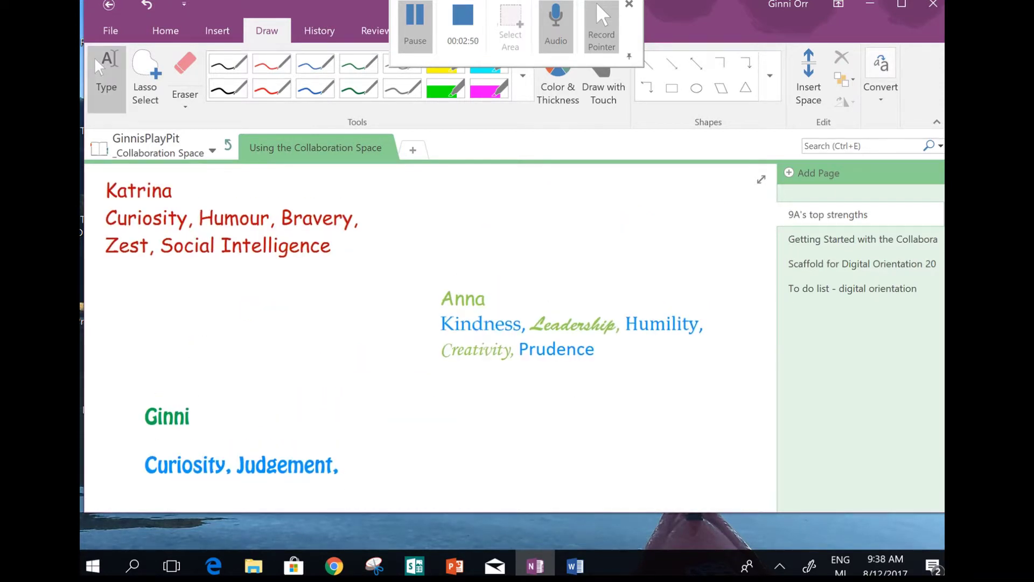
left_click_drag(431, 269, 431, 434)
left_click_drag(484, 323, 561, 366)
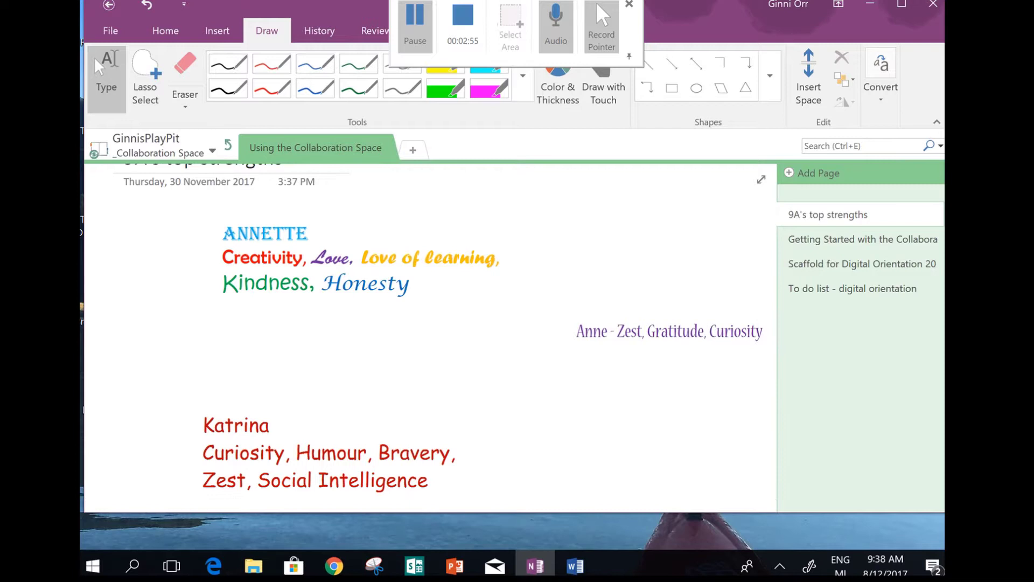
scroll(431, 337, "down", 3)
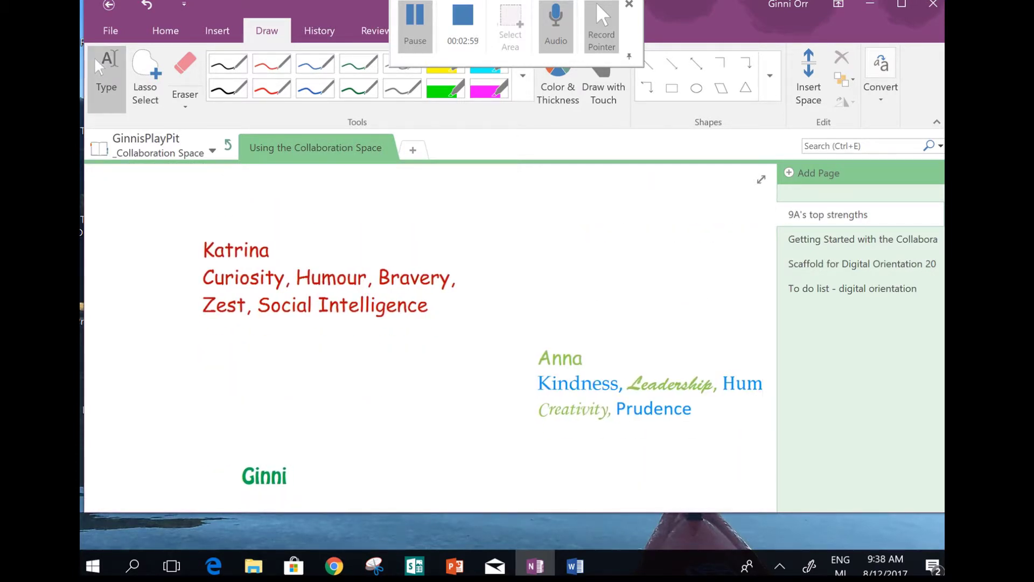
left_click(445, 88)
left_click_drag(216, 173, 250, 174)
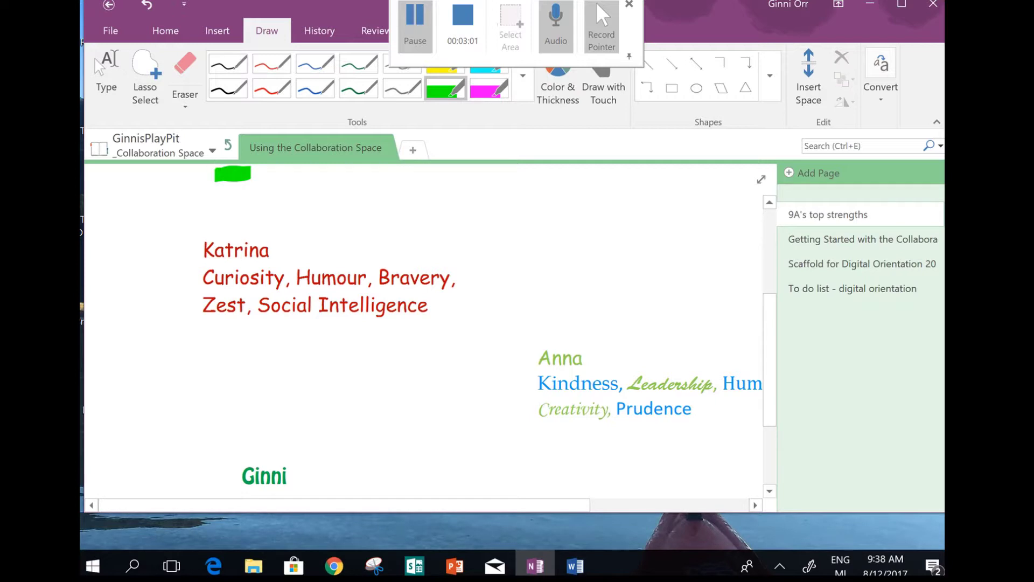
Return to your Digital Orientation section and bring up the Group collaboration task page
left_click(228, 145)
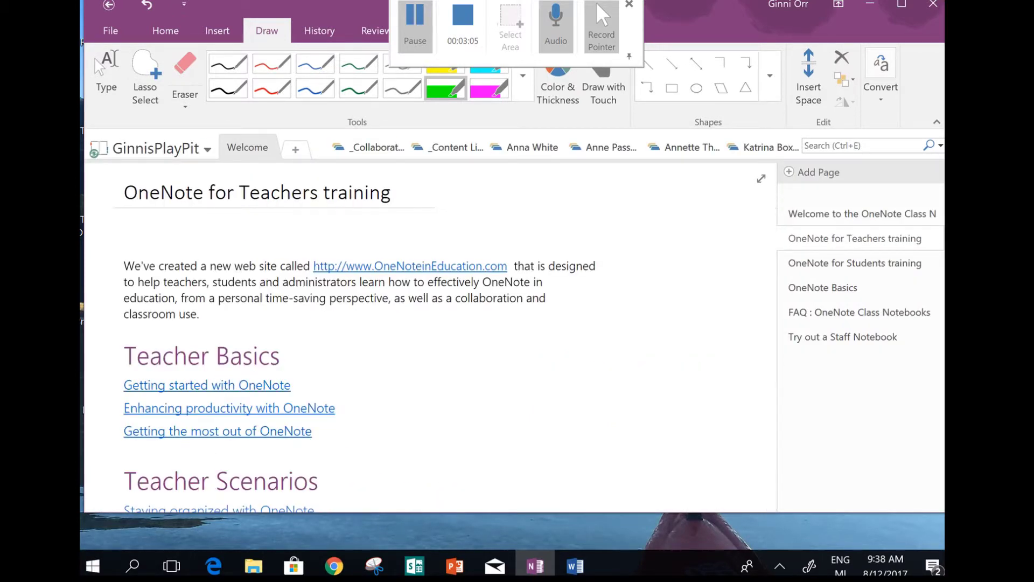
left_click(531, 147)
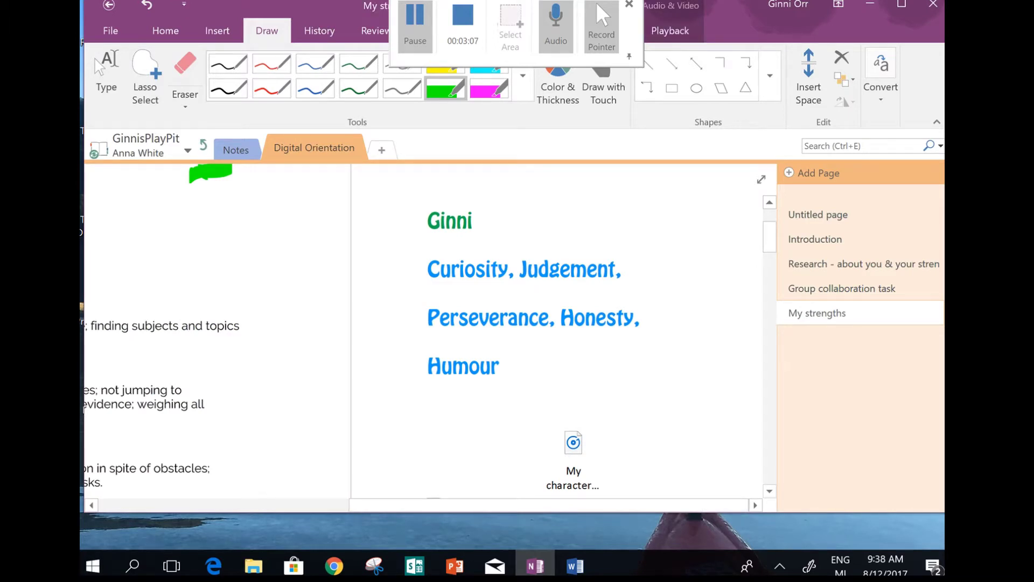
left_click(863, 264)
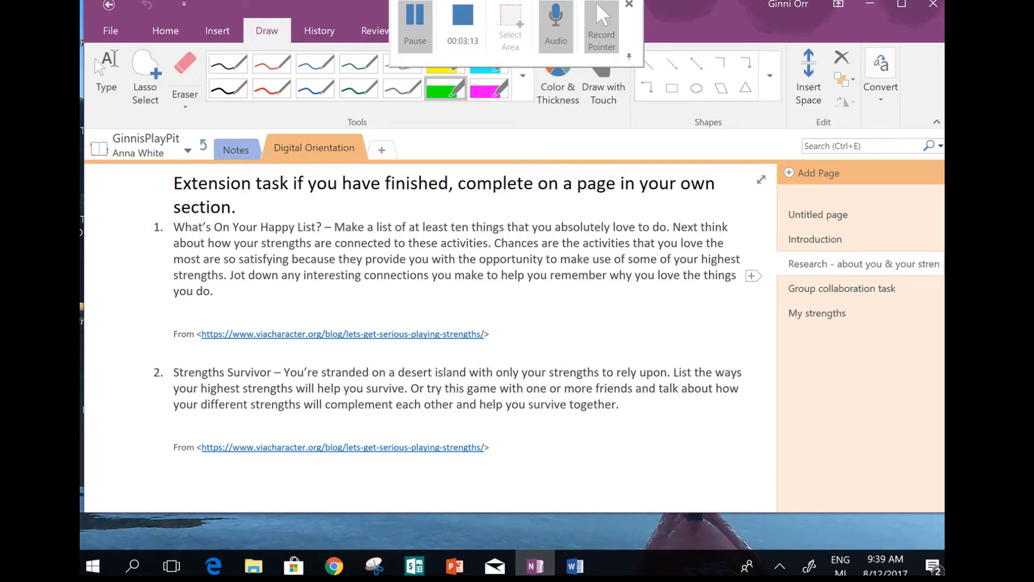
key("alt+Left")
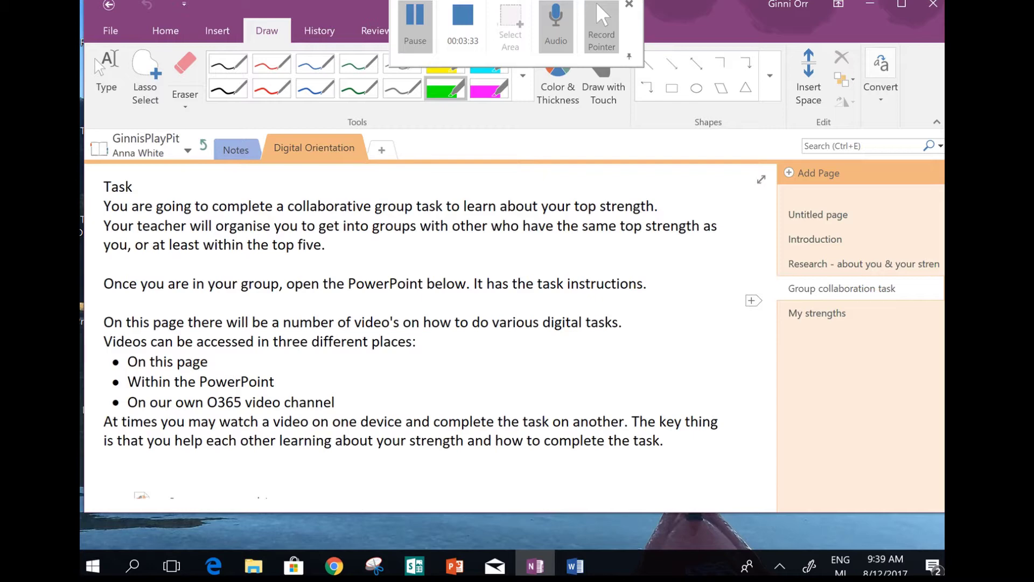
mouse_move(625, 423)
left_mouse_down()
mouse_move(489, 351)
mouse_move(462, 307)
mouse_move(639, 283)
left_mouse_up()
scroll(424, 334, "down", 10)
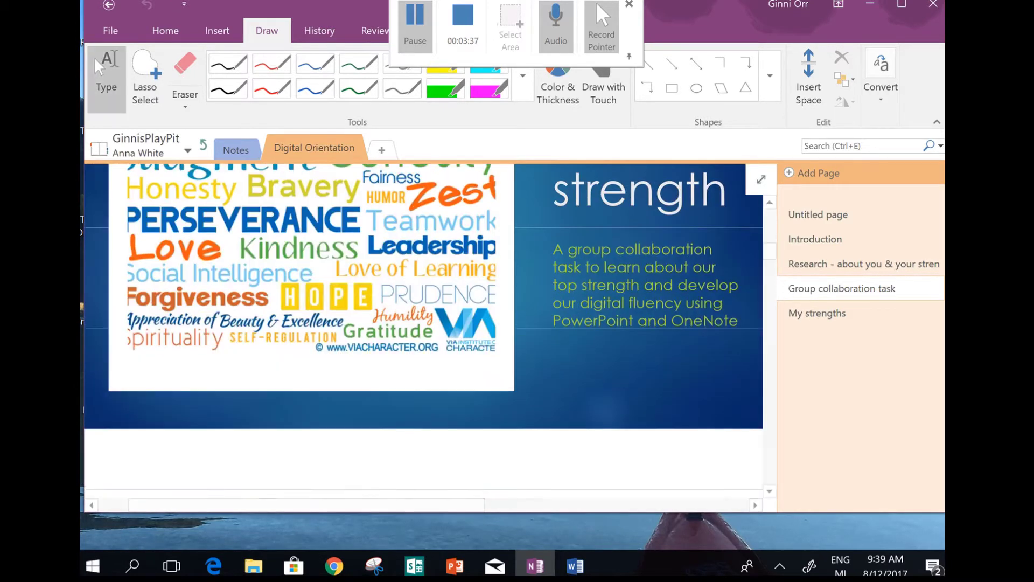
scroll(423, 334, "down", 15)
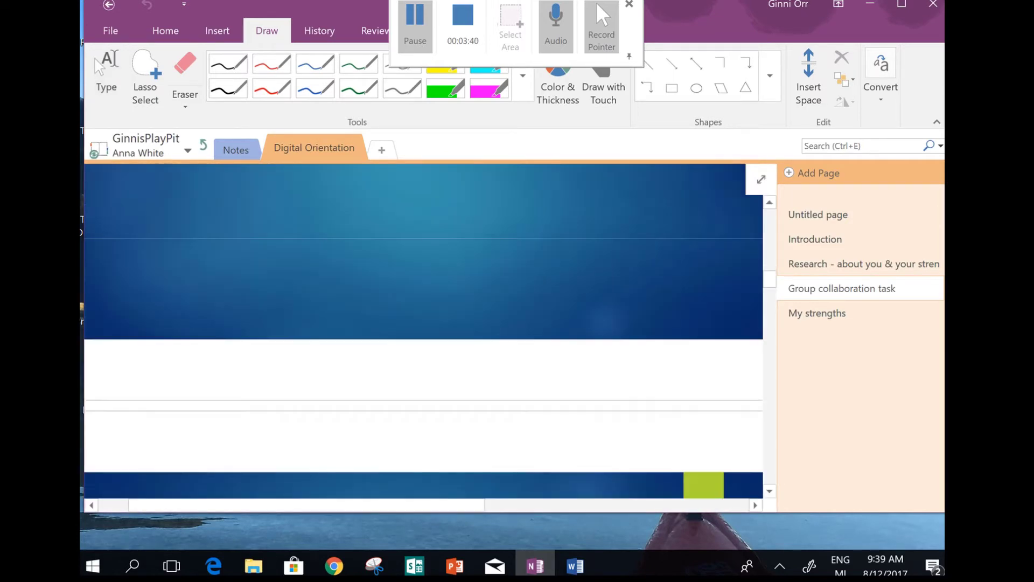
scroll(423, 334, "down", 15)
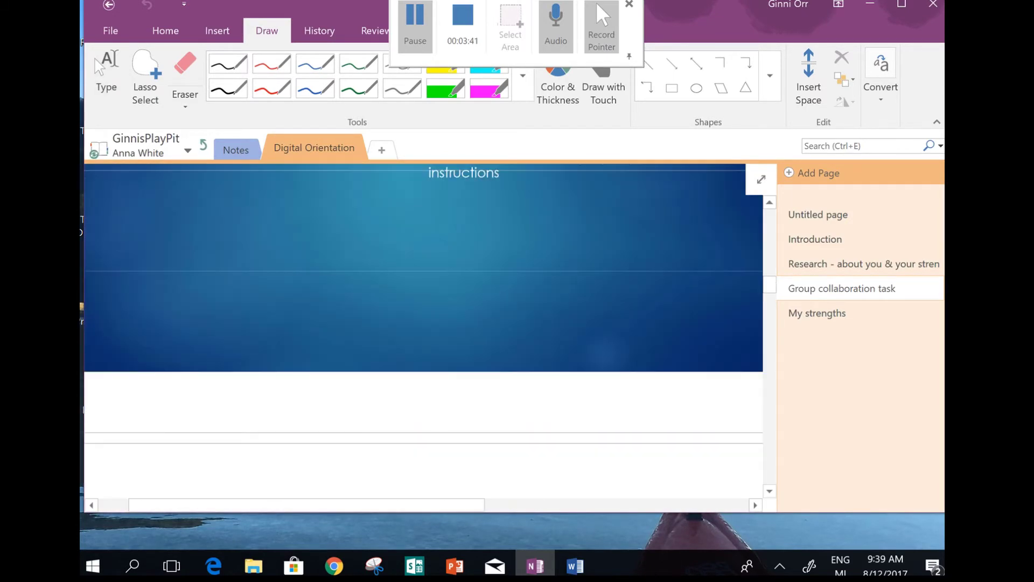
scroll(423, 334, "up", 15)
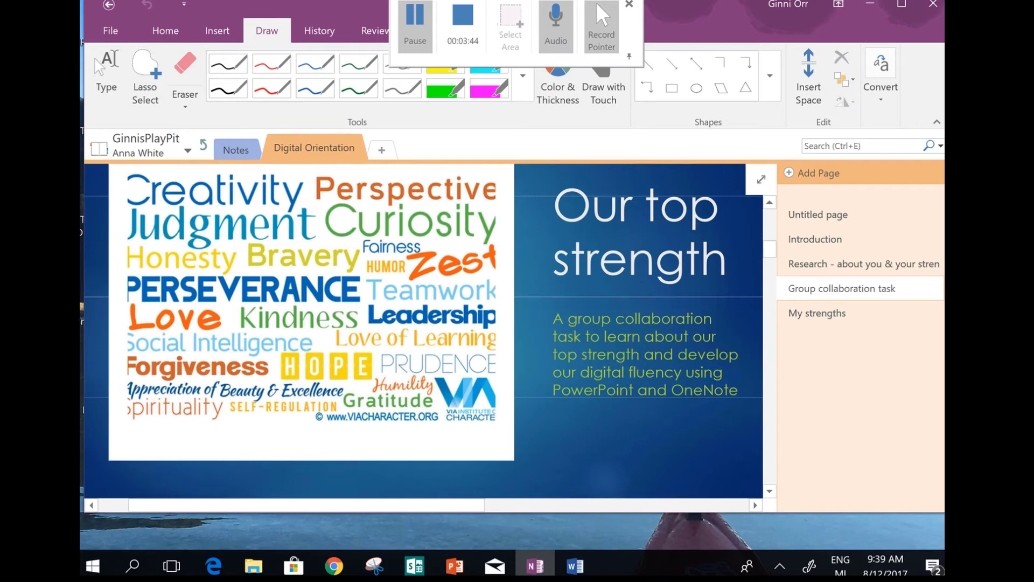
scroll(424, 334, "up", 5)
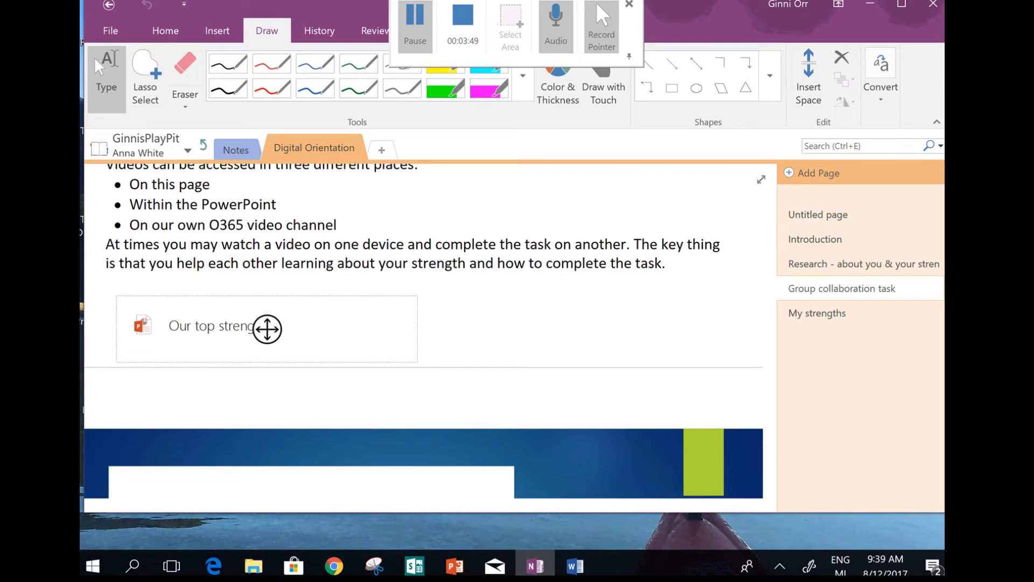
scroll(423, 334, "right", 5)
scroll(423, 334, "down", 2)
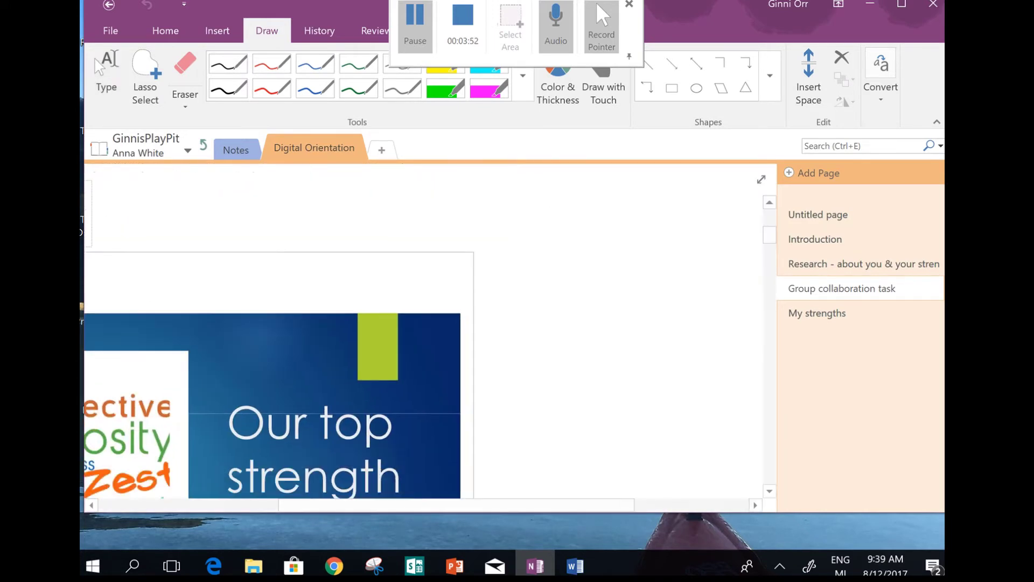
scroll(423, 334, "right", 1)
scroll(423, 334, "down", 8)
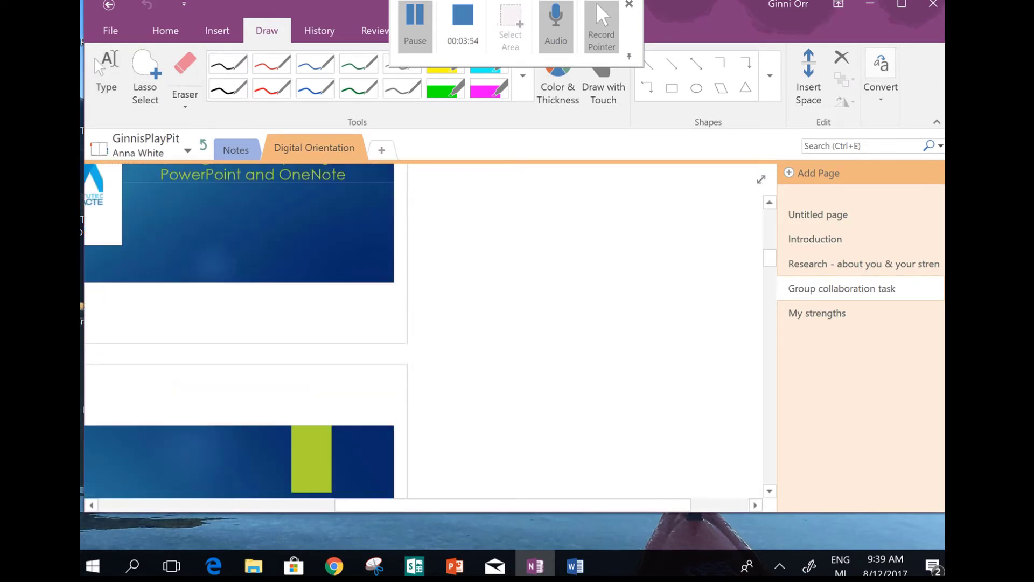
scroll(269, 334, "down", 5)
scroll(270, 334, "down", 2)
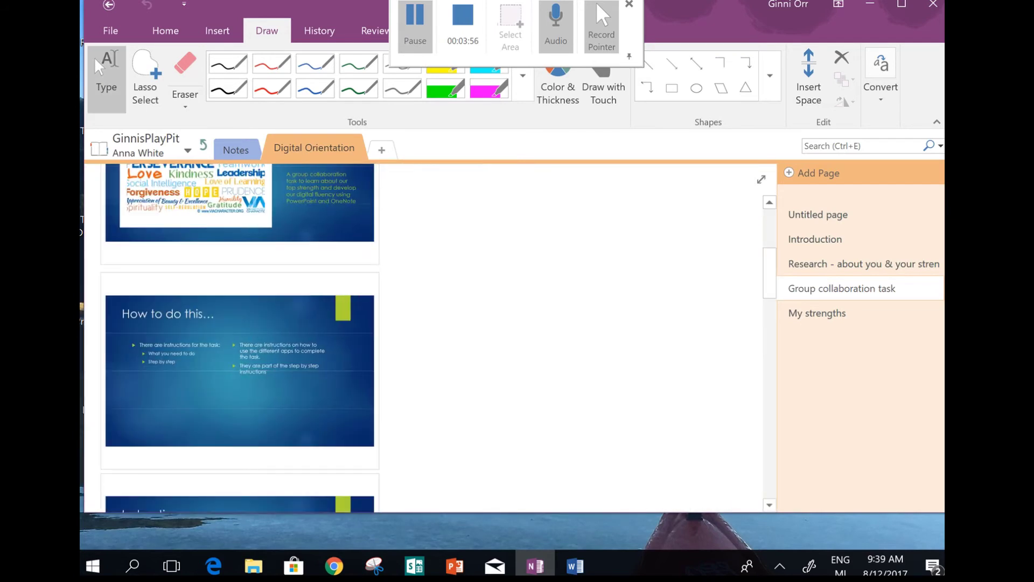
scroll(270, 334, "down", 3)
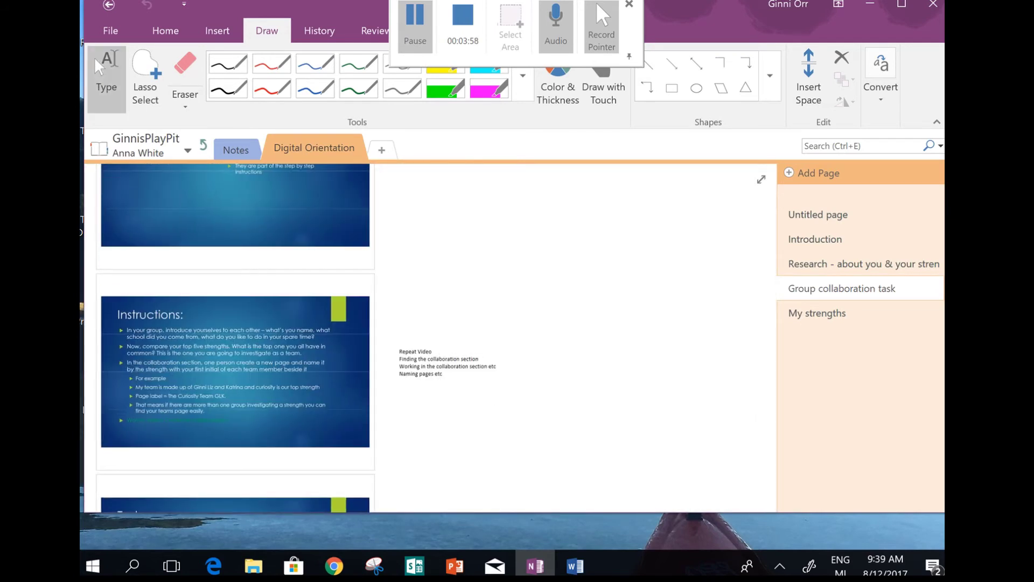
scroll(269, 334, "down", 6)
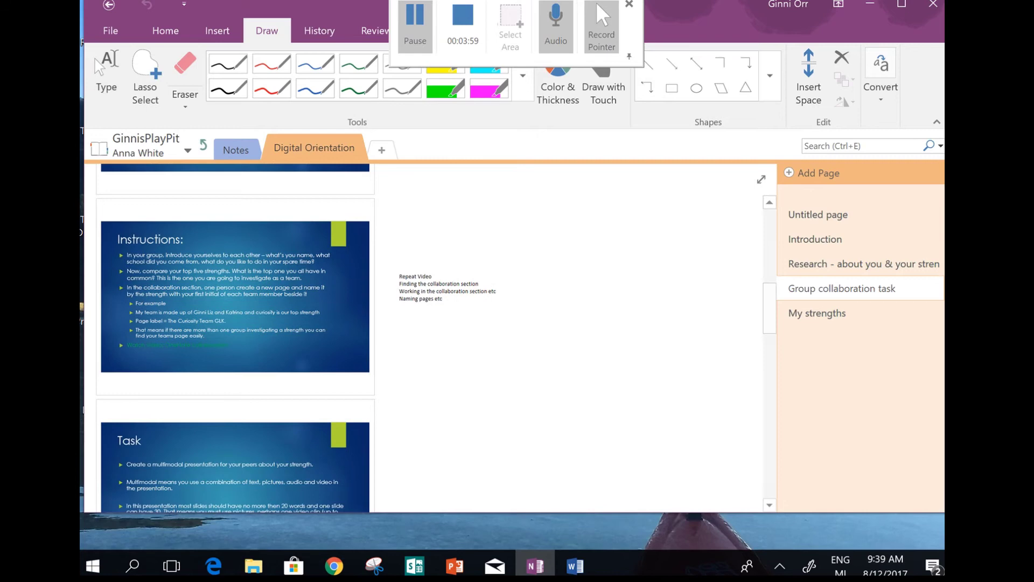
scroll(235, 338, "down", 9)
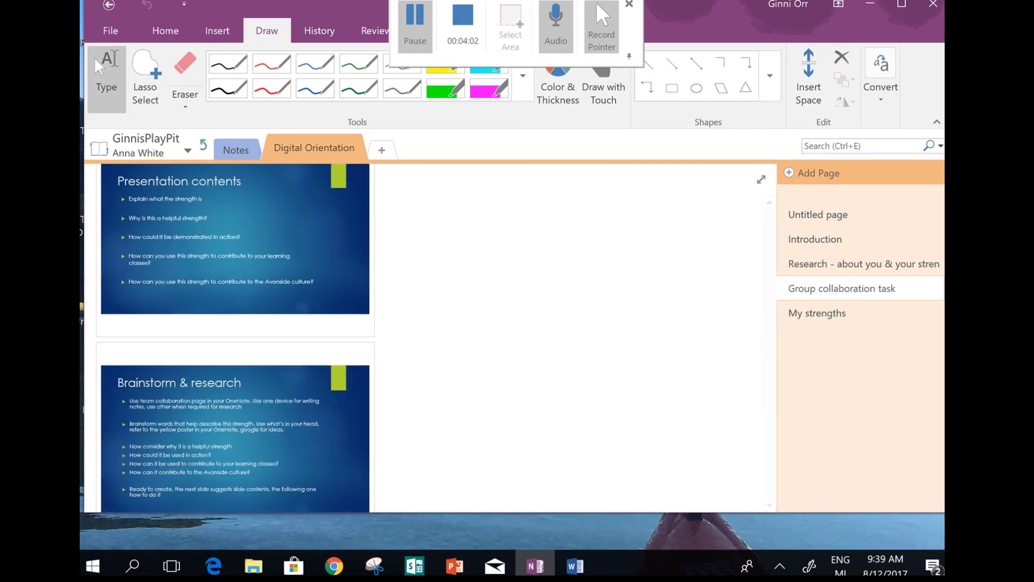
scroll(235, 337, "down", 2)
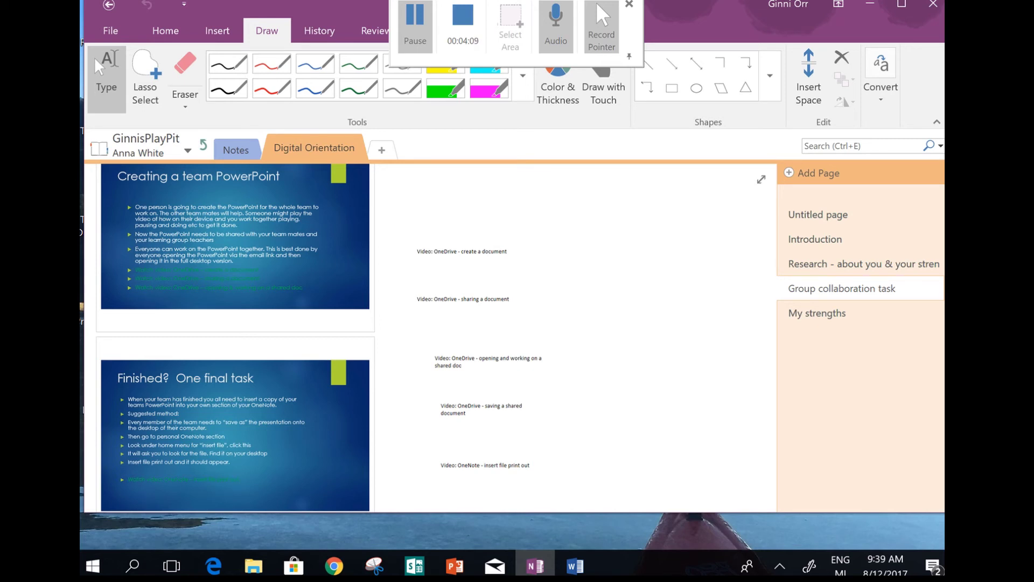
scroll(234, 338, "down", 4)
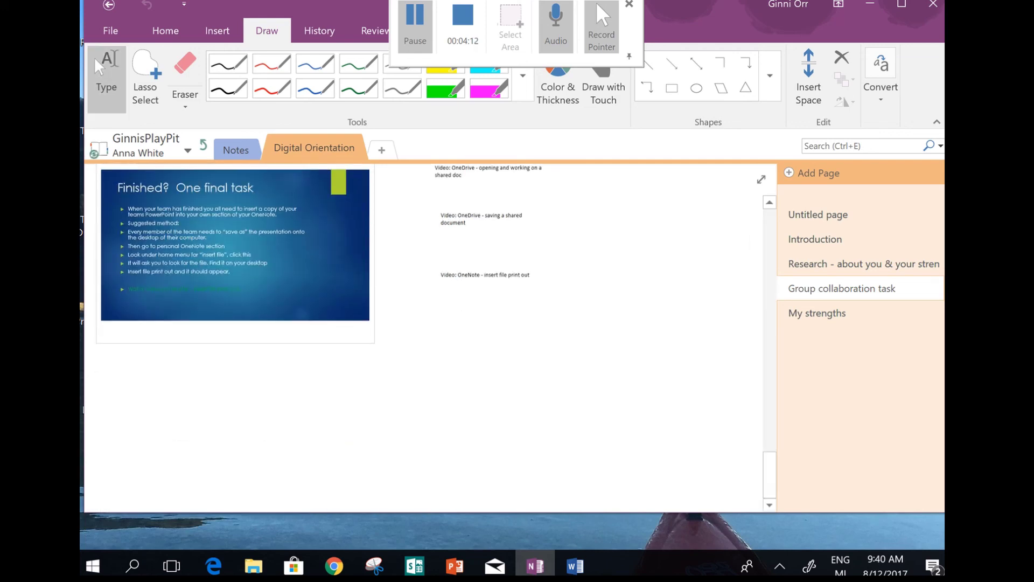
scroll(235, 337, "up", 2)
scroll(235, 338, "up", 1)
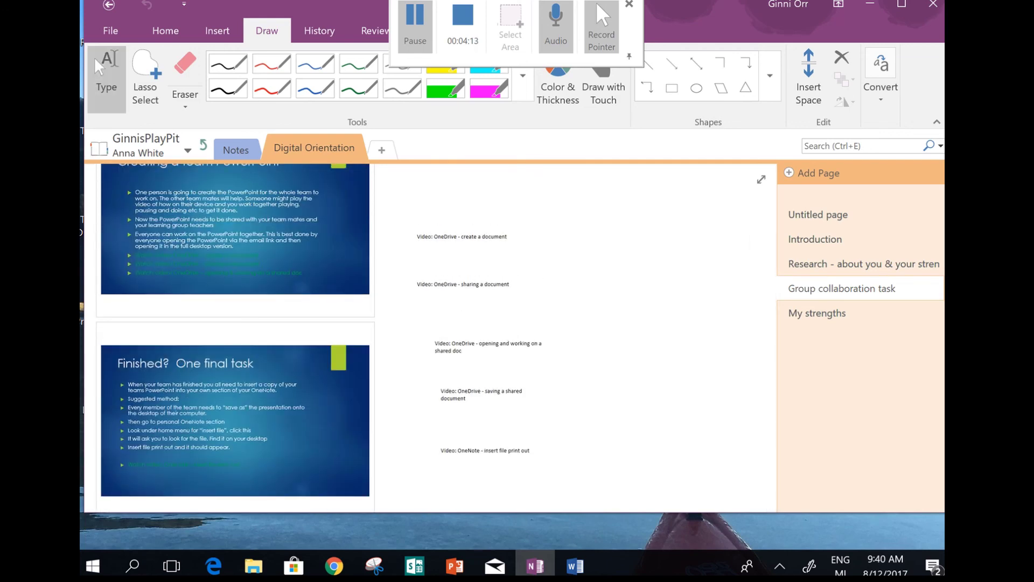